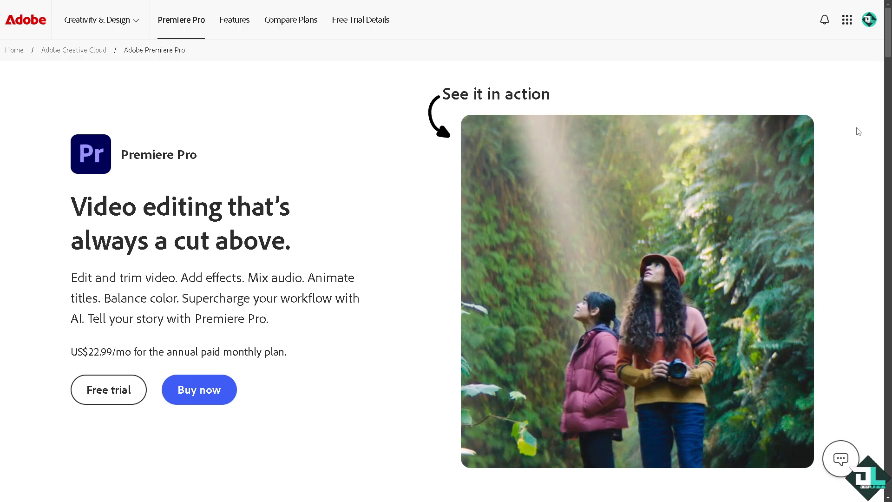
Step: Open the Premiere Pro 14-day free trial plan picker on Adobe.com
left_click(605, 424)
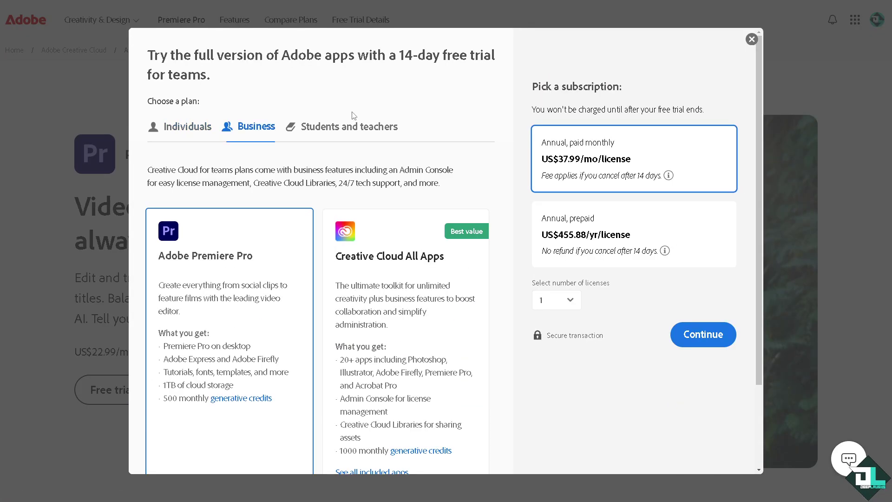
Step: Look at the Business trial plans, then close the picker and return to the titles demo
left_click(344, 126)
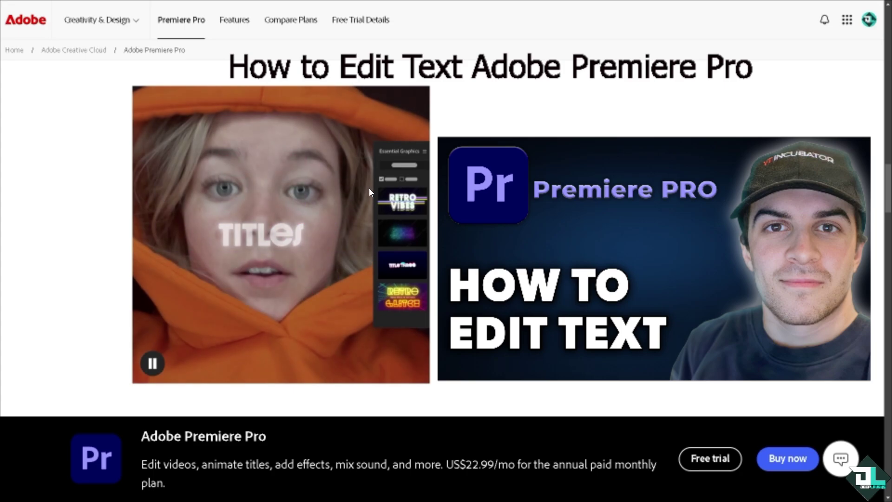
Step: Switch to Premiere Pro and play the DEEP LAUGHS sequence from 00:00:00:00, stopping at 00:00:03:58
key("Escape")
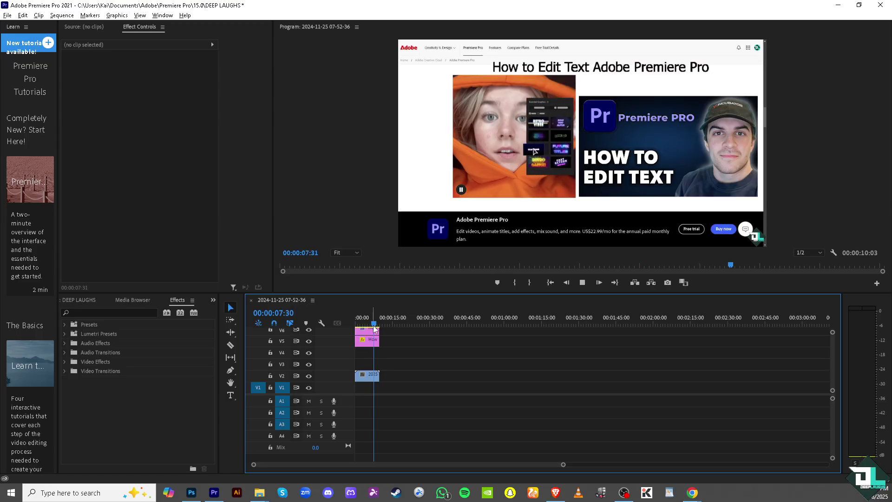
left_click_drag(374, 326, 320, 324)
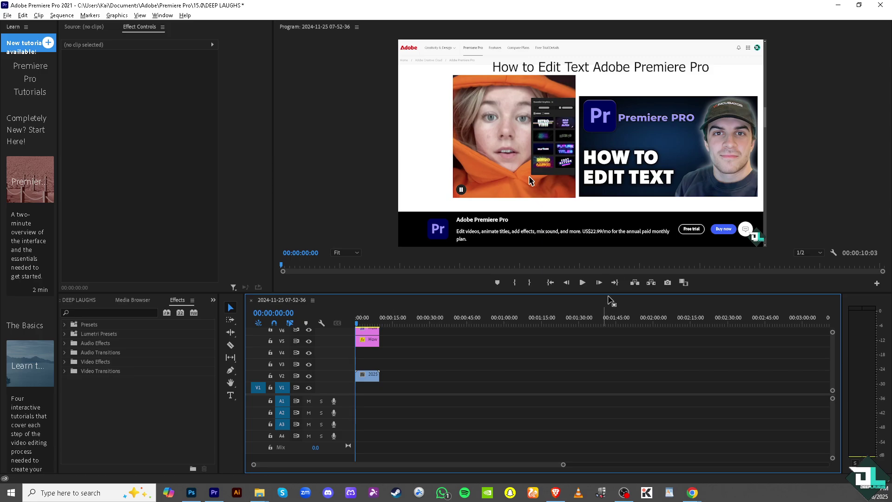
left_click(583, 282)
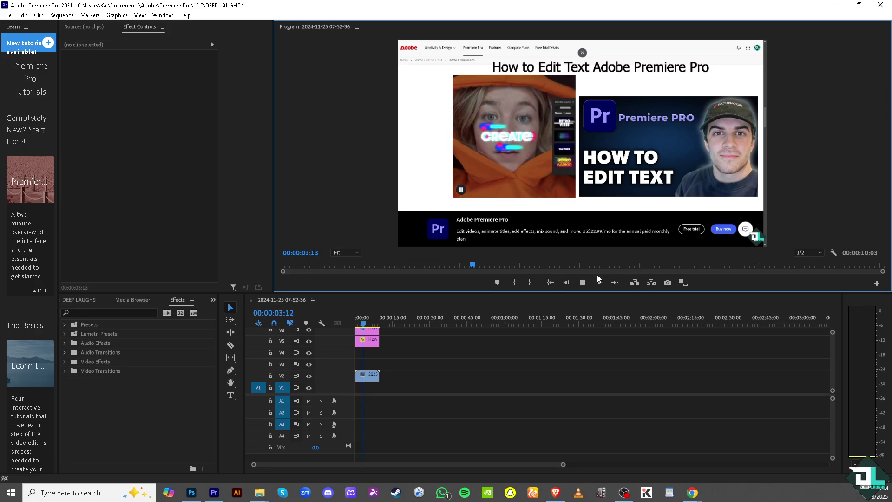
left_click(583, 282)
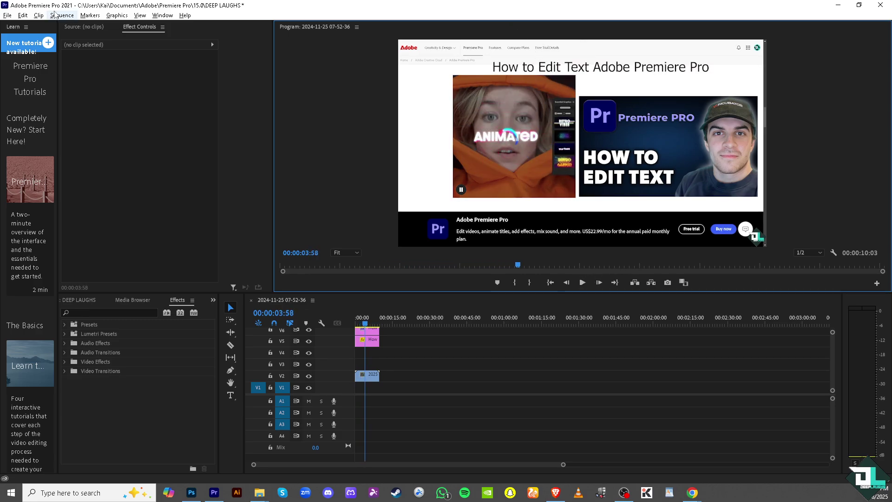
Step: Select the pink title clip on V5 to show its Tahoma, size 100 text properties
left_click(162, 16)
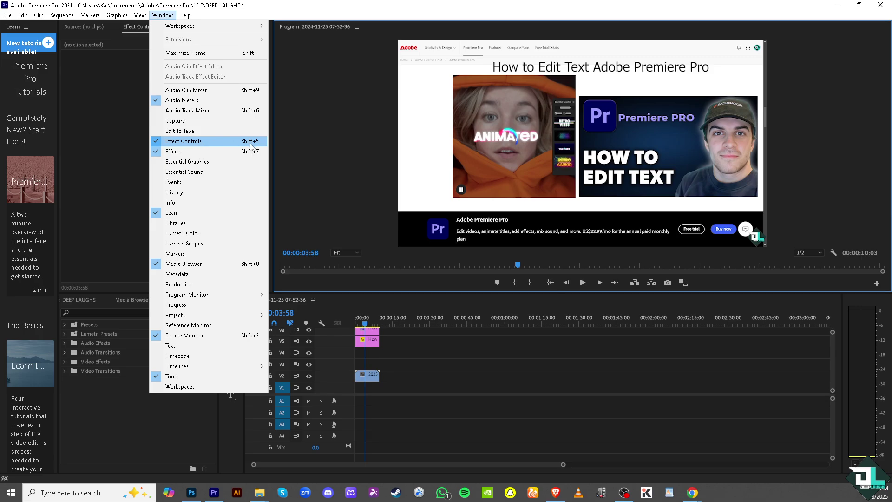
left_click(397, 4)
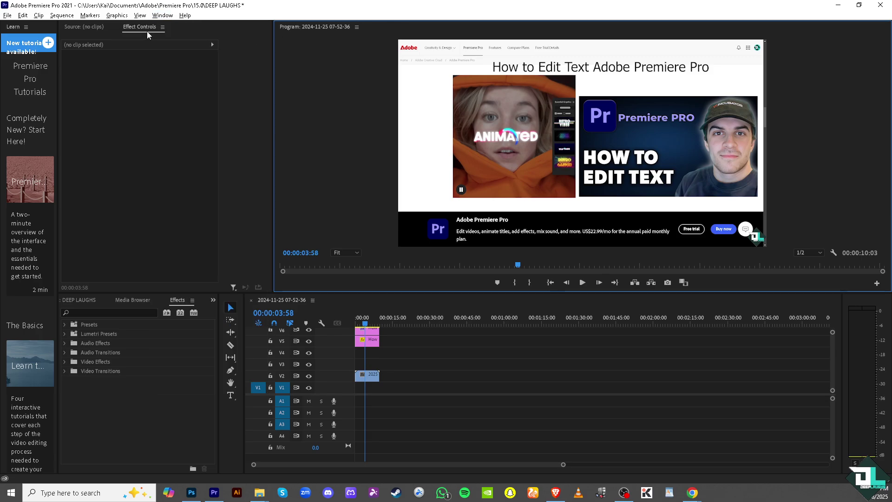
left_click(375, 336)
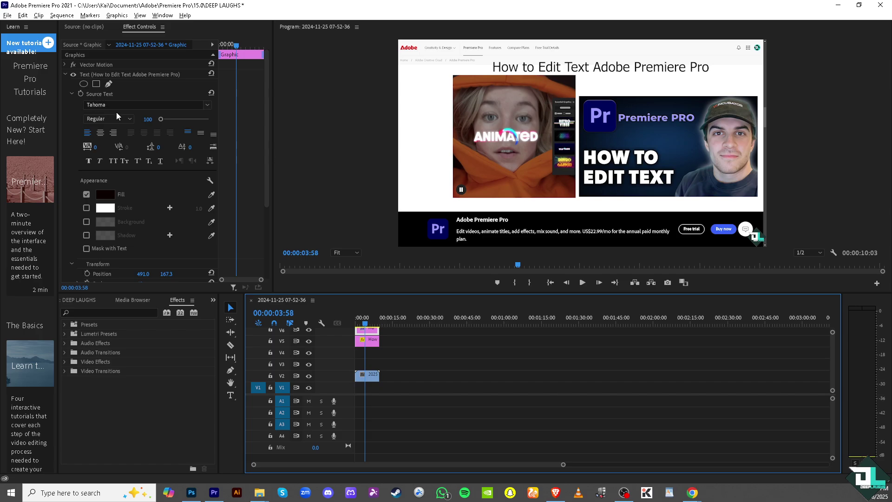
Step: Try Wide Latin, GibsonExtrabold and Gigi, then settle on Gill Sans Ultra Bold Condensed for the title
left_click(207, 110)
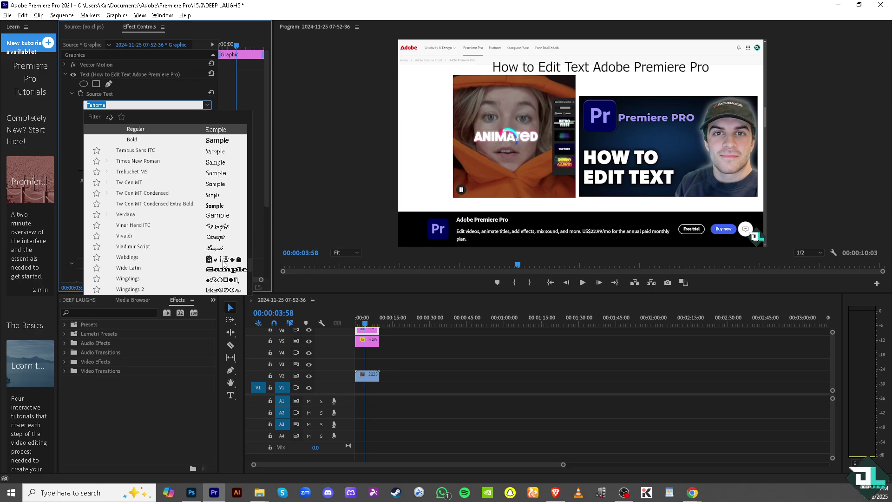
left_click(225, 268)
left_click(206, 105)
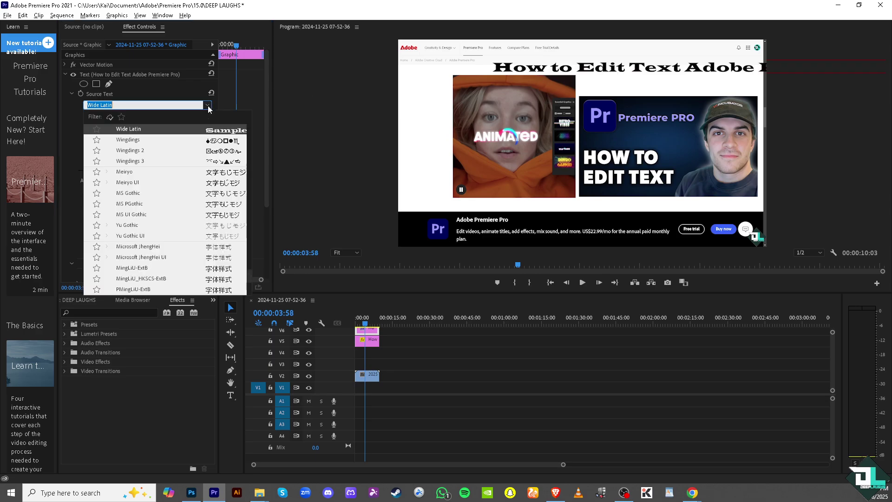
scroll(217, 179, "up", 5)
scroll(217, 179, "up", 15)
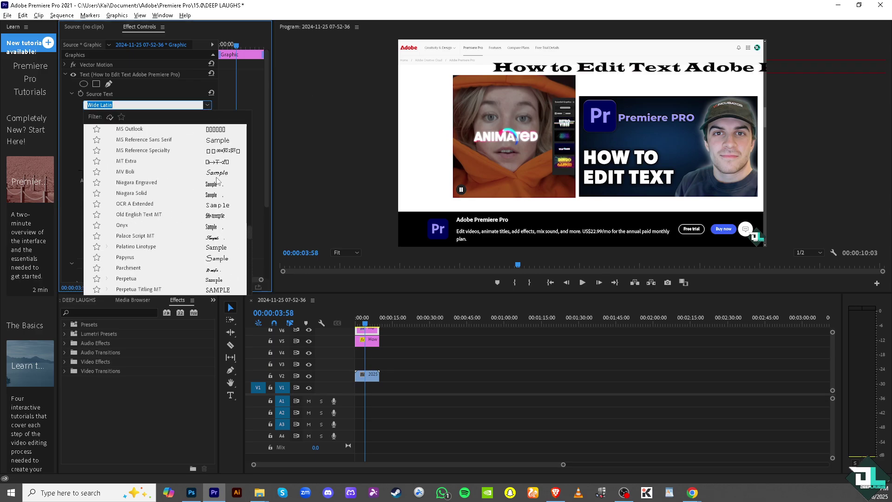
scroll(212, 179, "up", 2)
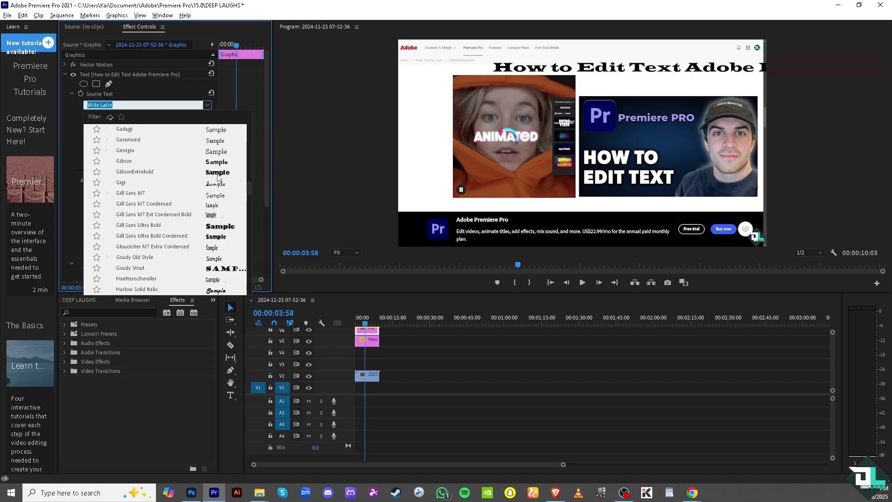
left_click(212, 170)
left_click(206, 106)
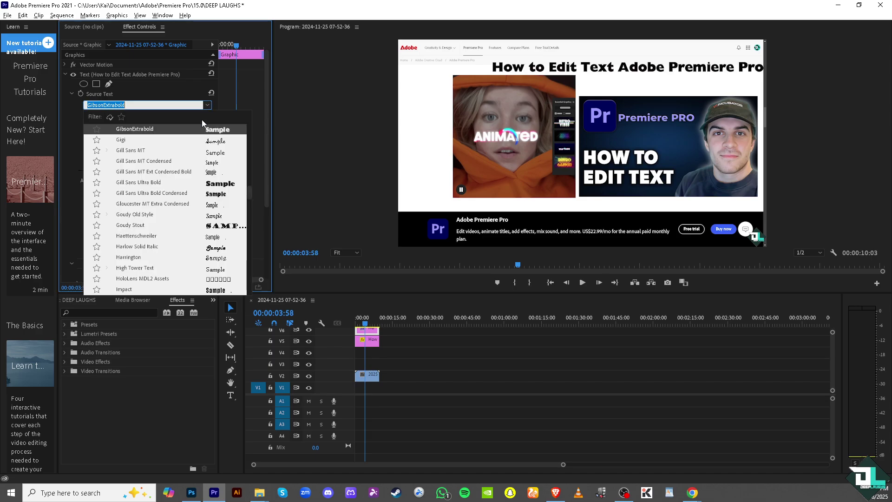
left_click(212, 142)
left_click(176, 105)
key("Down")
key("Down")
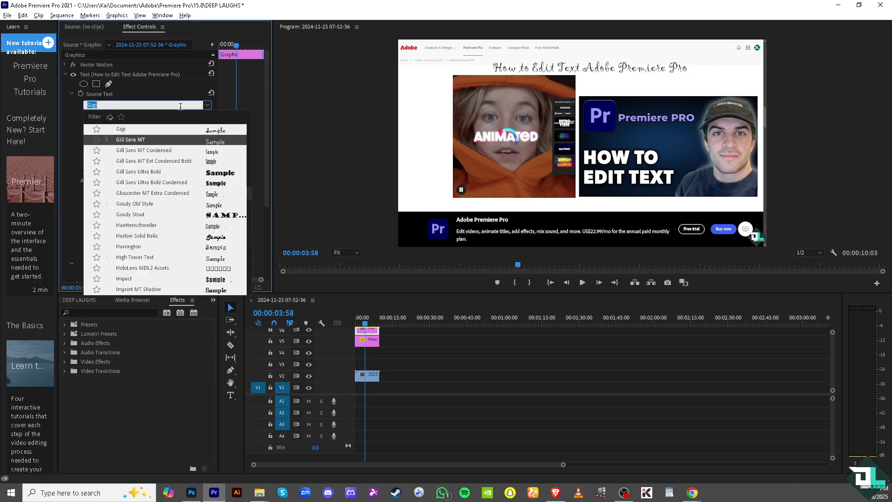
left_click(211, 185)
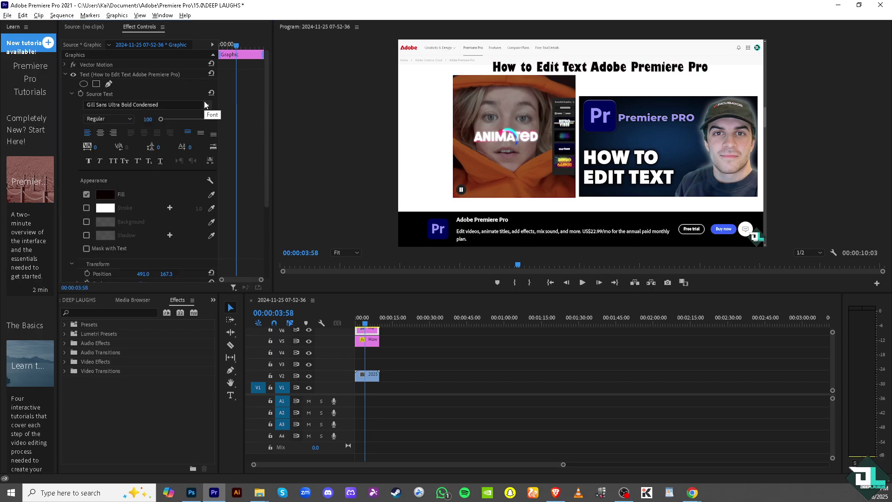
Step: Set the title text's fill colour to muted pink AF8C8C
left_click(105, 196)
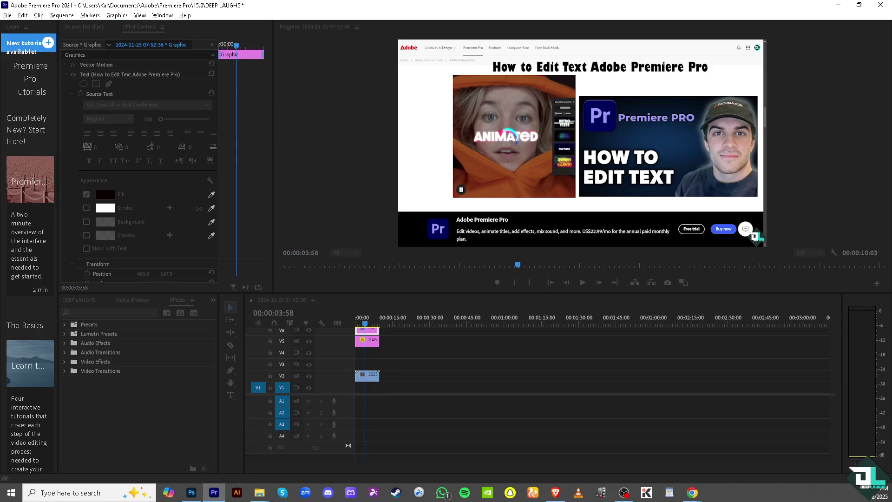
left_click(412, 339)
left_click(448, 362)
mouse_move(448, 362)
left_mouse_down()
mouse_move(478, 337)
mouse_move(484, 365)
mouse_move(471, 402)
mouse_move(409, 421)
mouse_move(394, 391)
left_mouse_up()
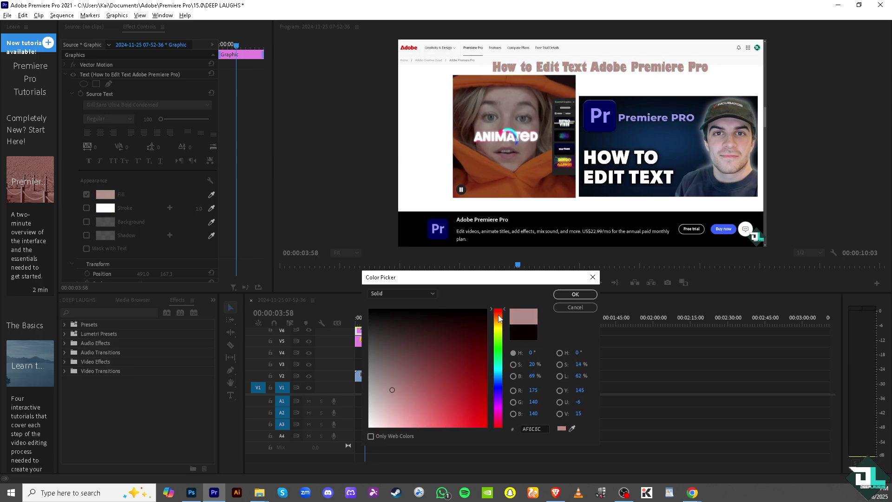
left_click_drag(498, 319, 498, 425)
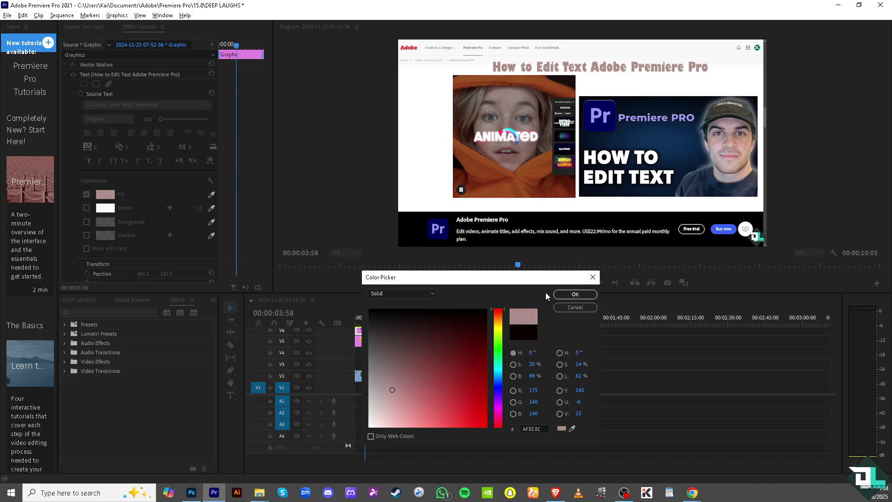
left_click(574, 294)
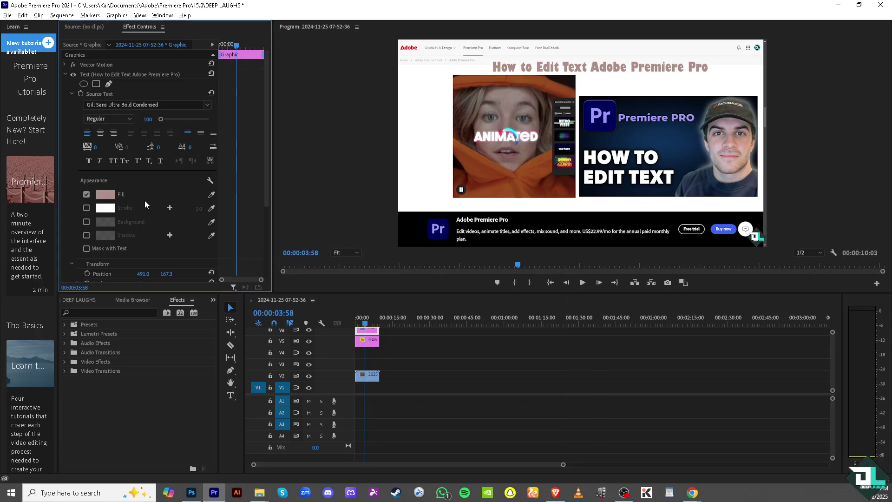
Step: Enable a black (000000) stroke on the title and widen it to about 31
left_click(87, 208)
left_click(105, 209)
left_click_drag(201, 221, 440, 254)
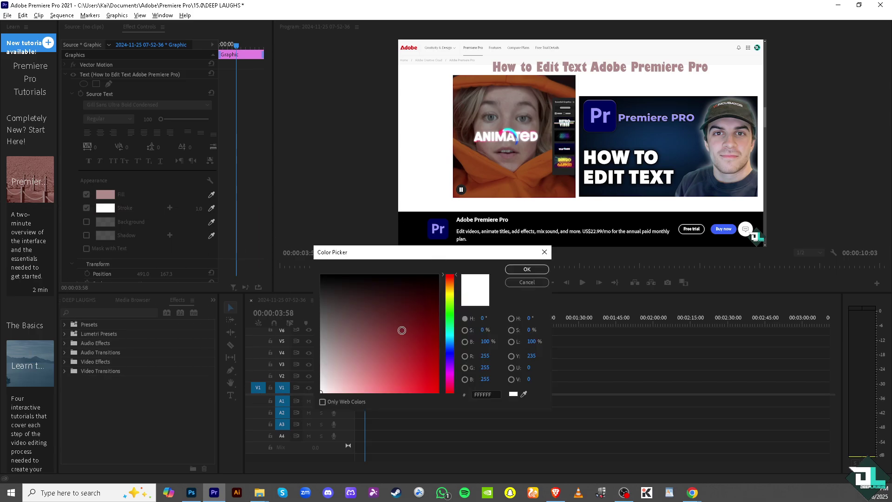
left_click(450, 330)
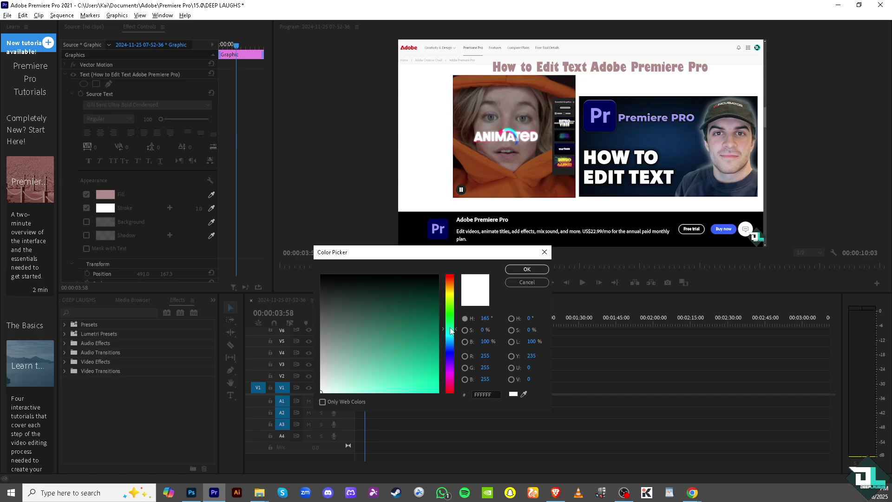
mouse_move(427, 309)
left_mouse_down()
mouse_move(437, 275)
mouse_move(424, 300)
mouse_move(437, 281)
mouse_move(345, 274)
left_mouse_up()
left_click(516, 269)
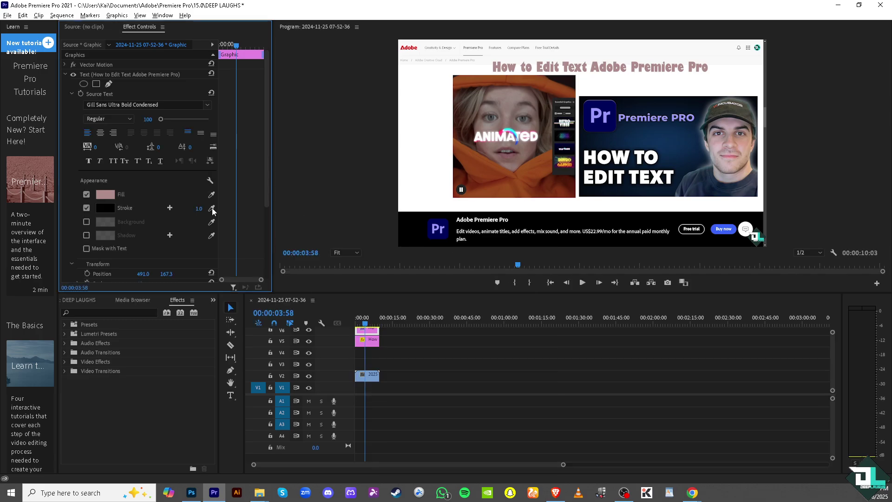
mouse_move(198, 210)
left_mouse_down()
mouse_move(220, 210)
mouse_move(212, 210)
left_mouse_up()
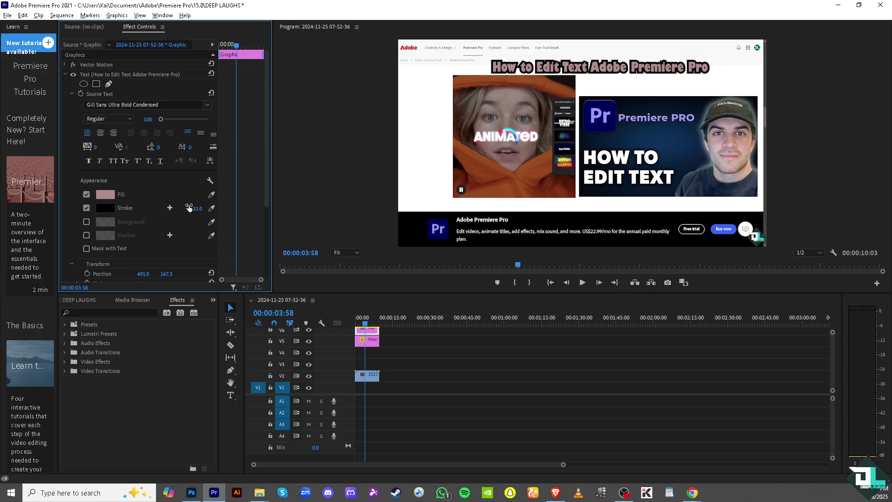
Step: Enable the title's 75% Background box and its Shadow at 135°, distance 7.0
left_click(87, 222)
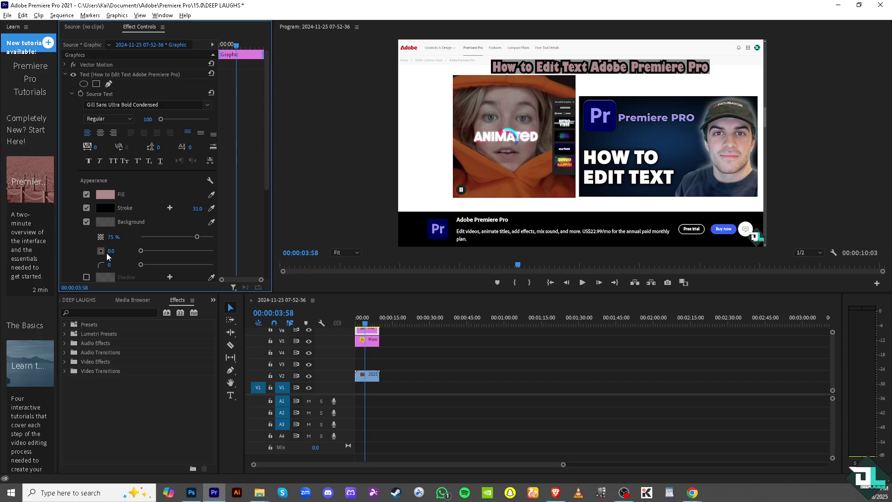
left_click(87, 276)
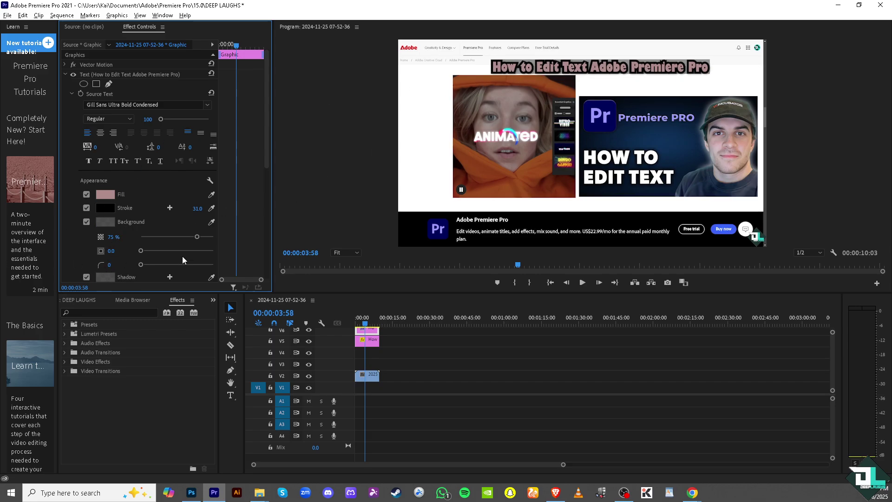
scroll(189, 228, "down", 5)
scroll(188, 232, "down", 2)
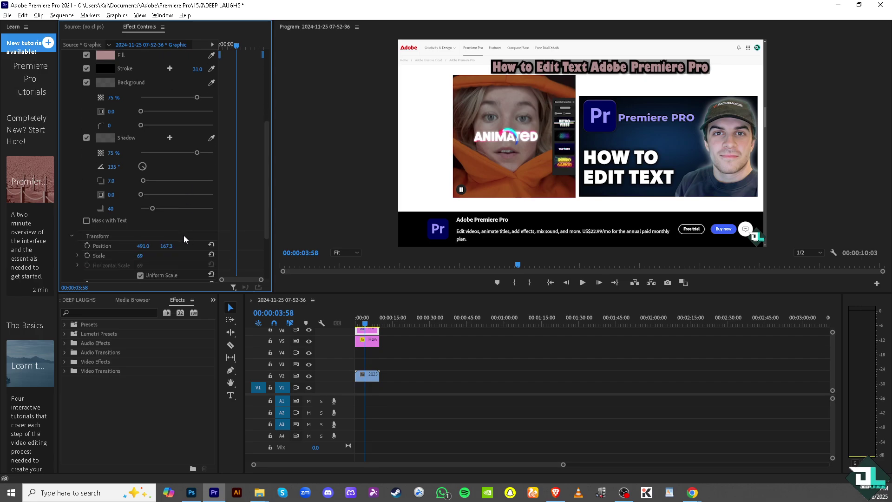
scroll(183, 237, "down", 2)
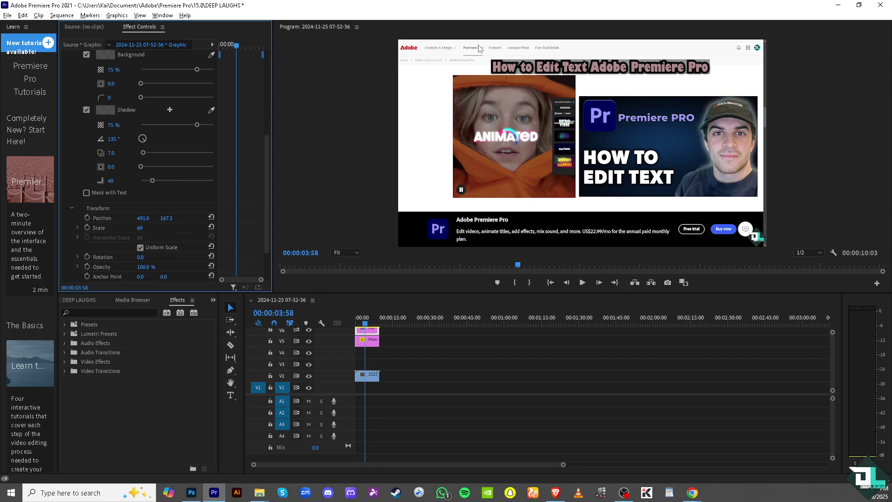
Step: Scale the title to 88 and move it up to position 141.0, 246.2 inside the frame
left_click(525, 70)
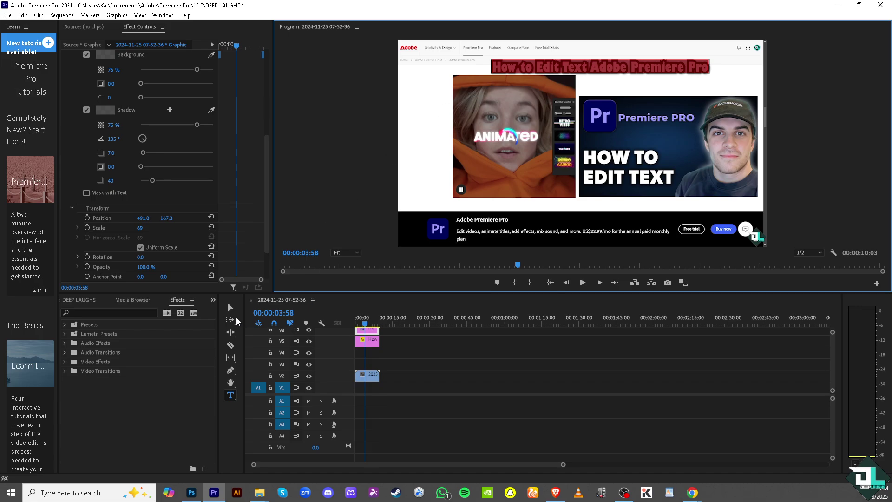
left_click_drag(492, 72, 479, 110)
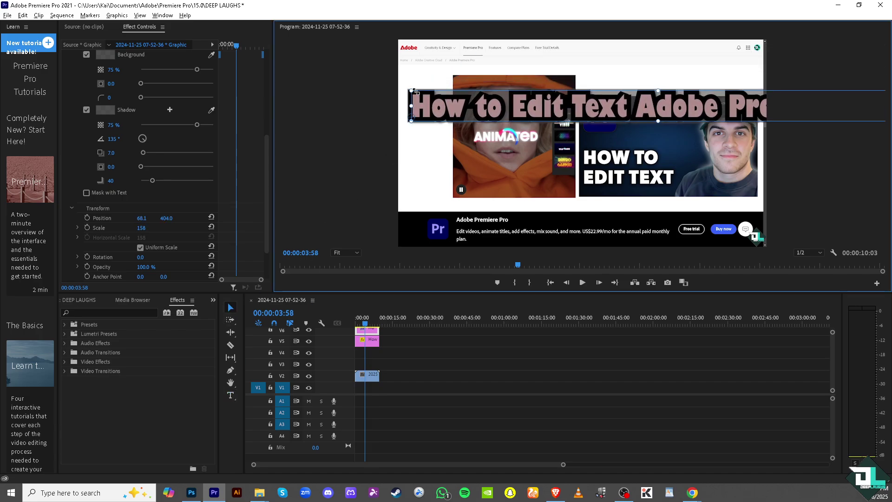
left_click_drag(417, 92, 659, 113)
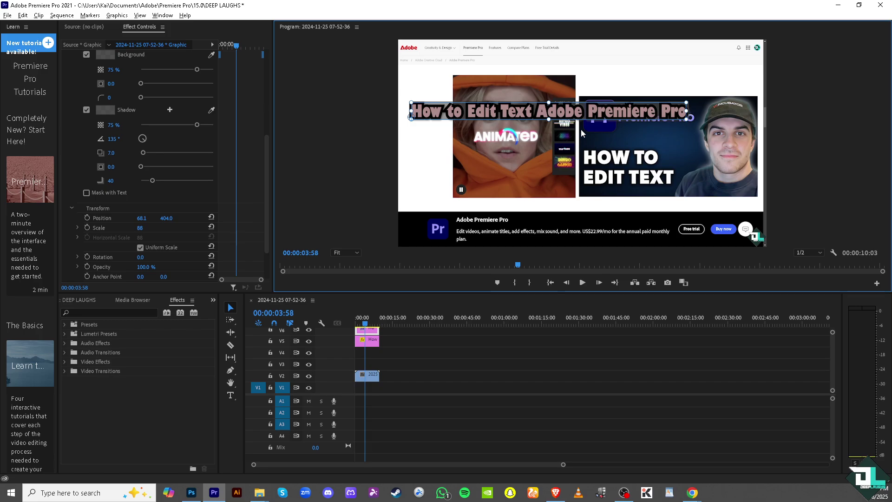
left_click_drag(558, 117, 572, 87)
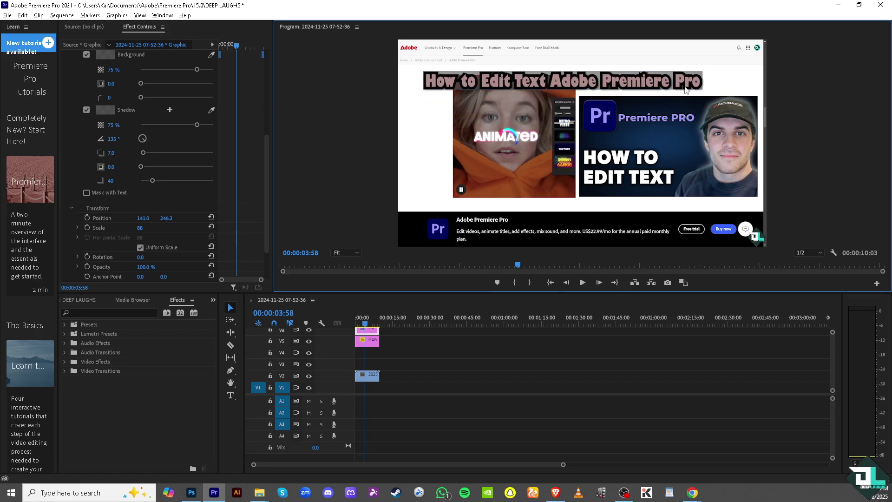